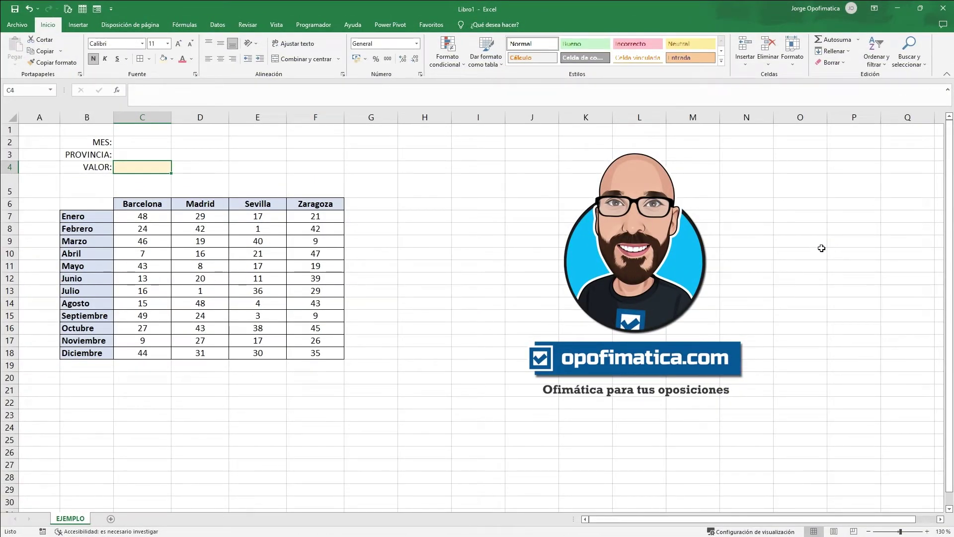
- Select the MES input cell C2 and bring up the Datos ribbon
click(143, 145)
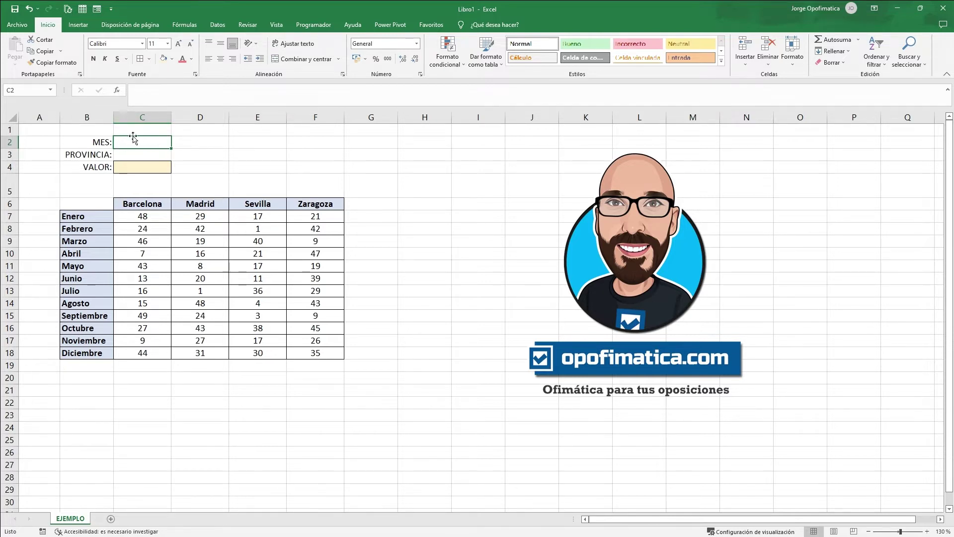
click(217, 26)
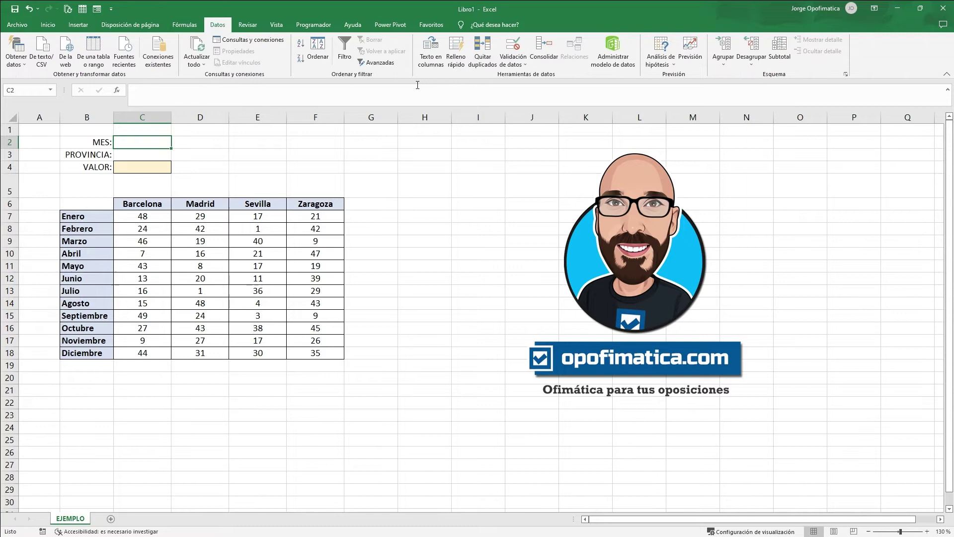
- Give C2 list validation with source $B$7:$B$18, the months Enero to Diciembre
click(513, 47)
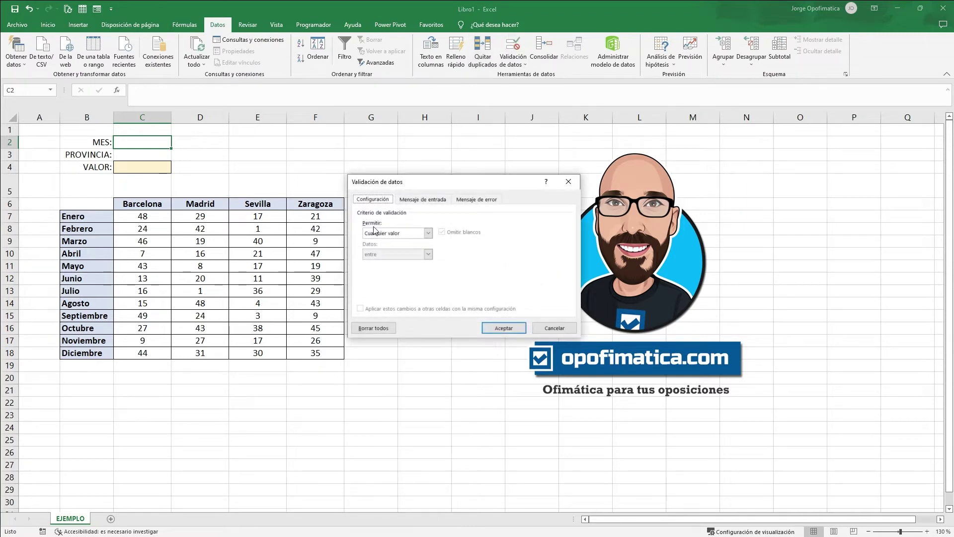
click(428, 233)
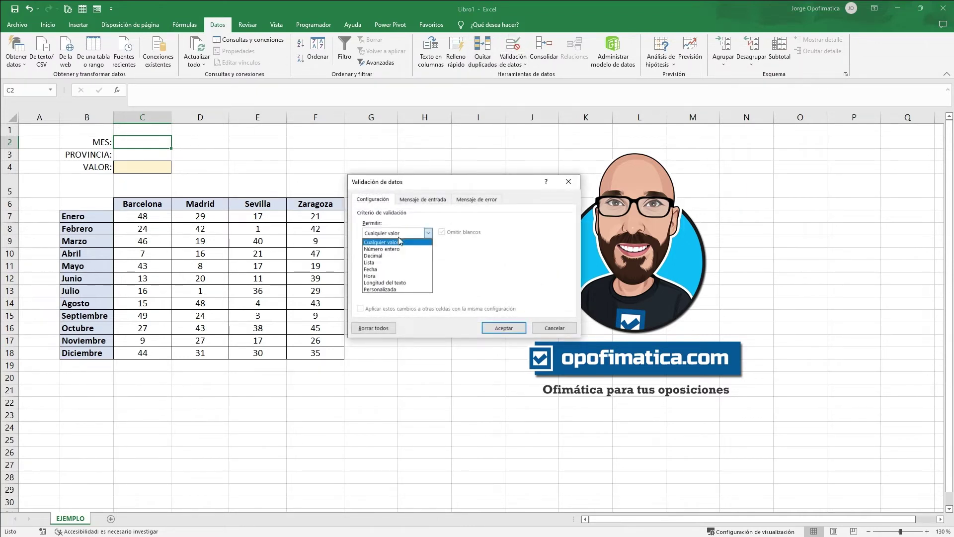
click(375, 263)
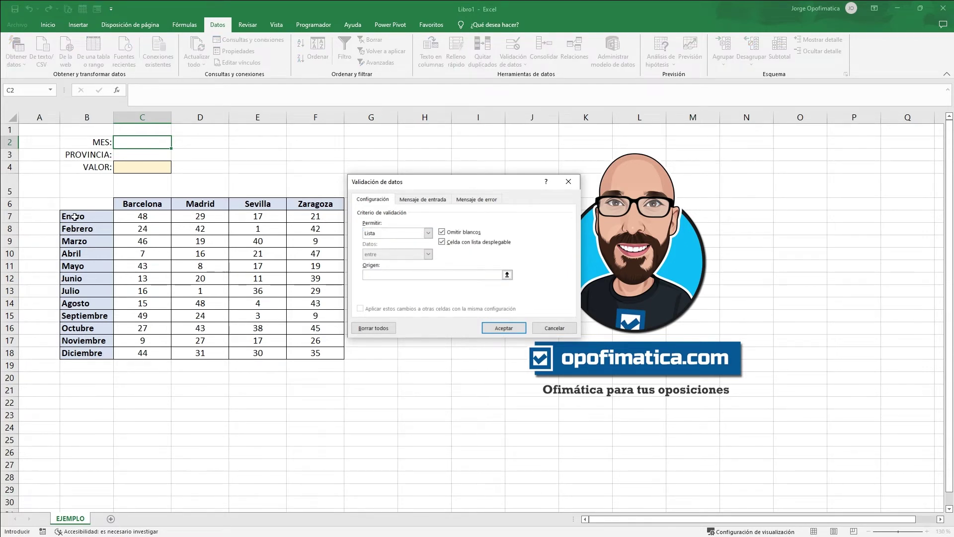
drag(74, 217, 80, 352)
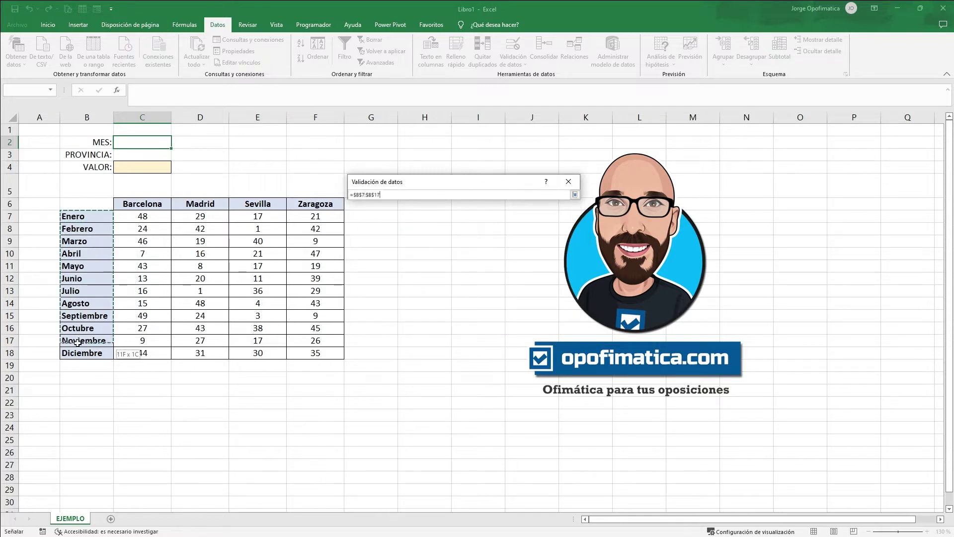
click(514, 332)
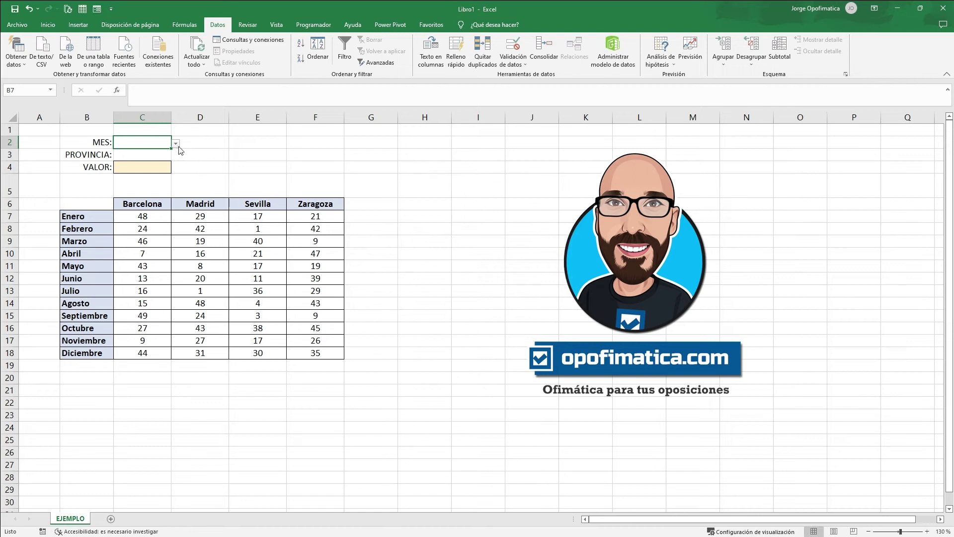
- Check that C2's new drop-down lists the months, then select C3
click(176, 144)
scroll(173, 164, down, 3)
scroll(173, 164, up, 3)
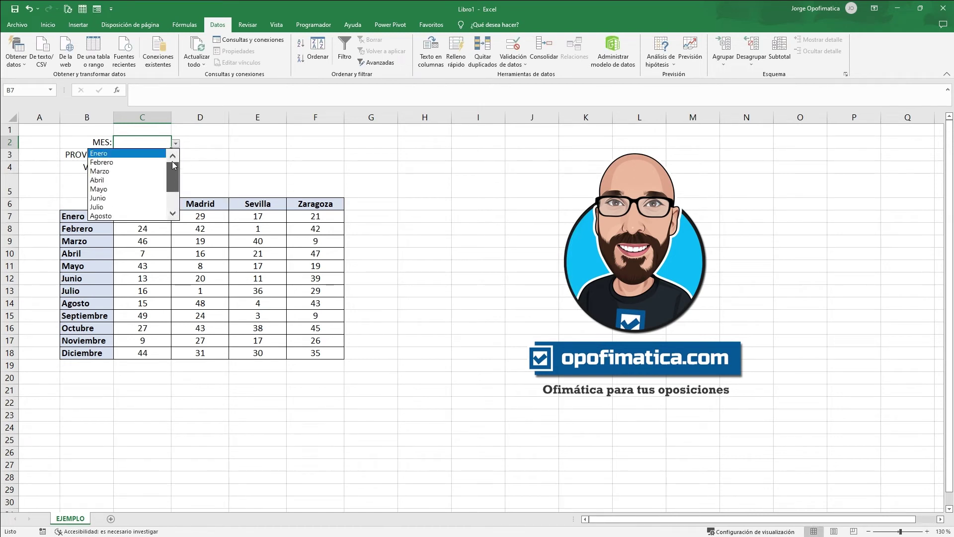
click(176, 144)
click(142, 153)
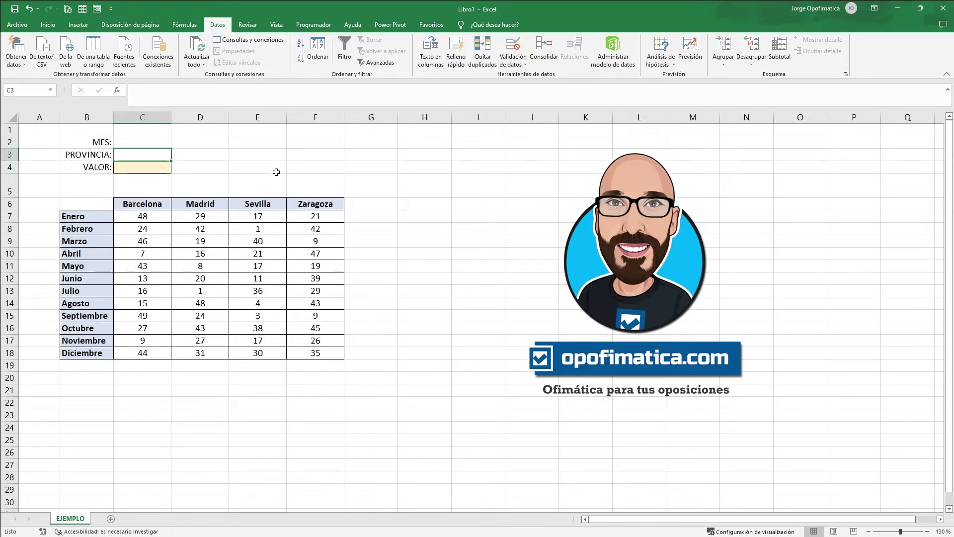
- Give C3 list validation from $C$6:$F$6 (Barcelona, Madrid, Sevilla, Zaragoza) and check its drop-down
click(512, 49)
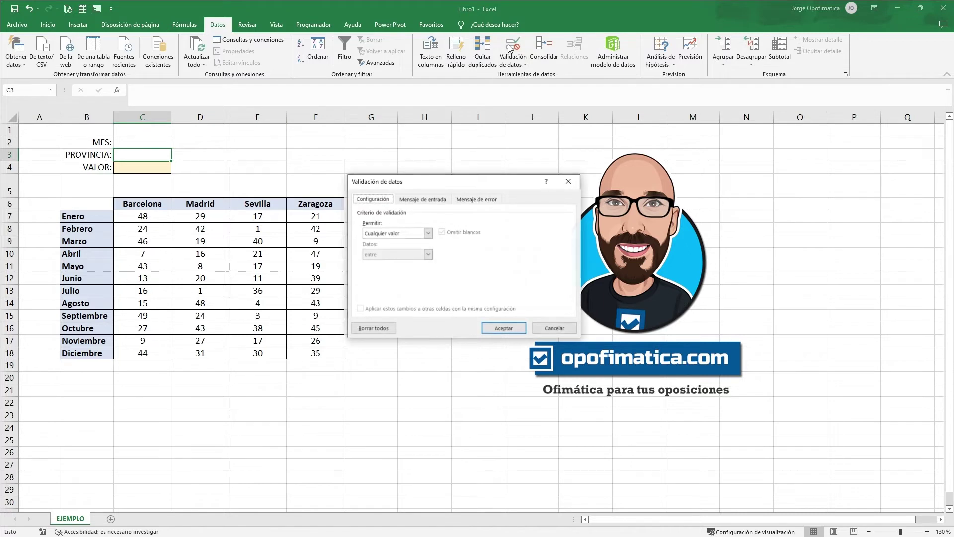
click(399, 232)
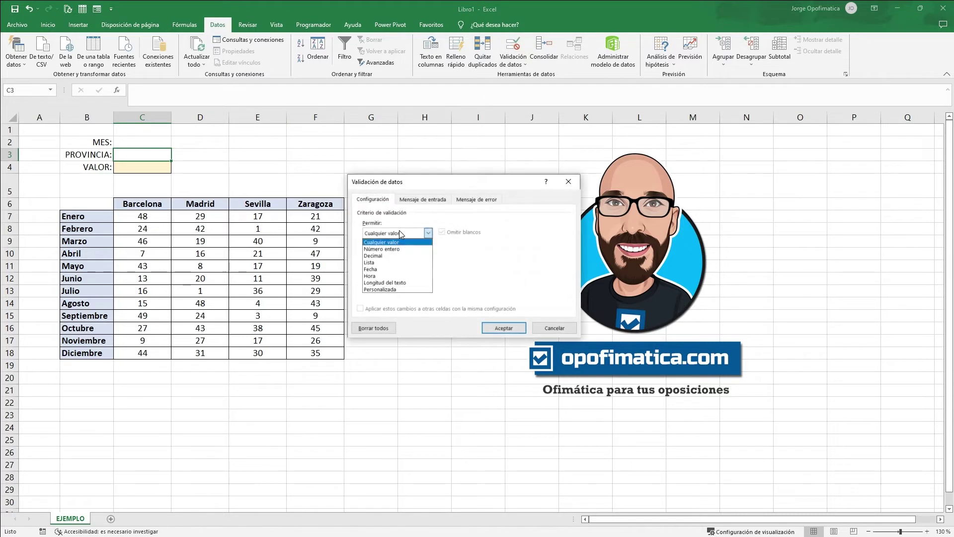
click(379, 262)
click(409, 273)
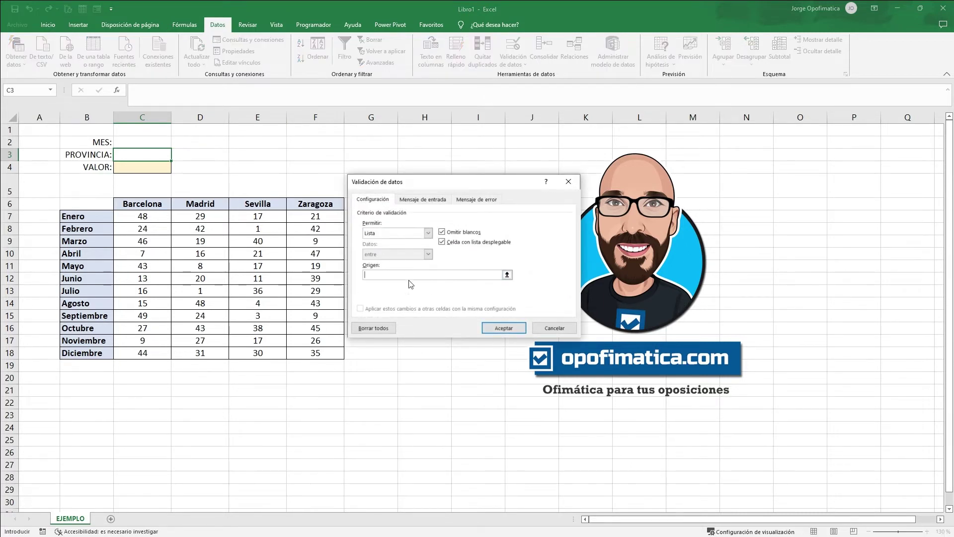
drag(145, 204, 323, 204)
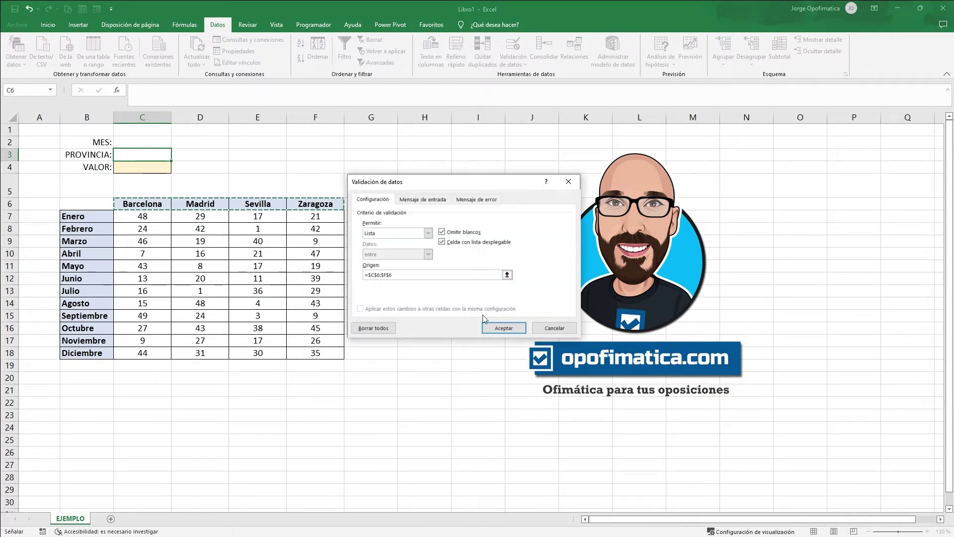
click(514, 329)
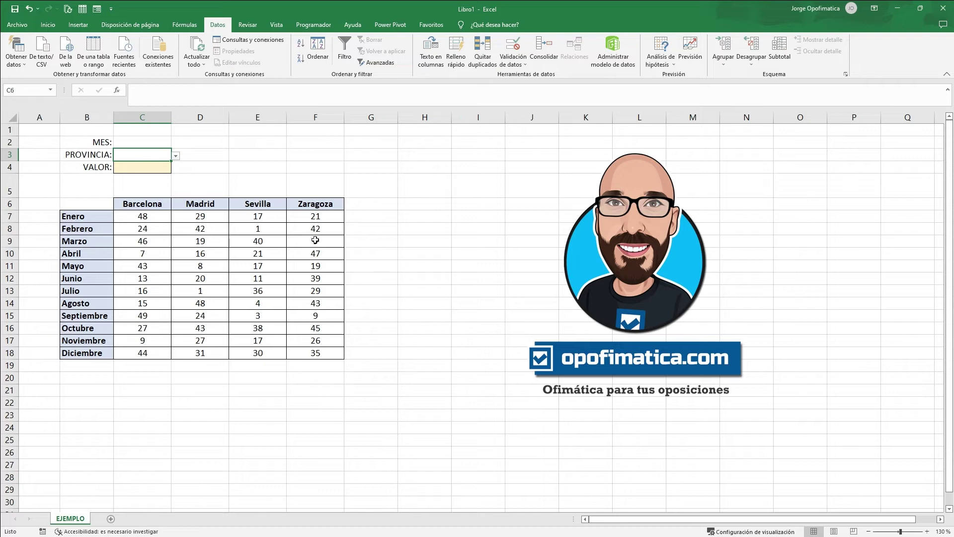
click(176, 156)
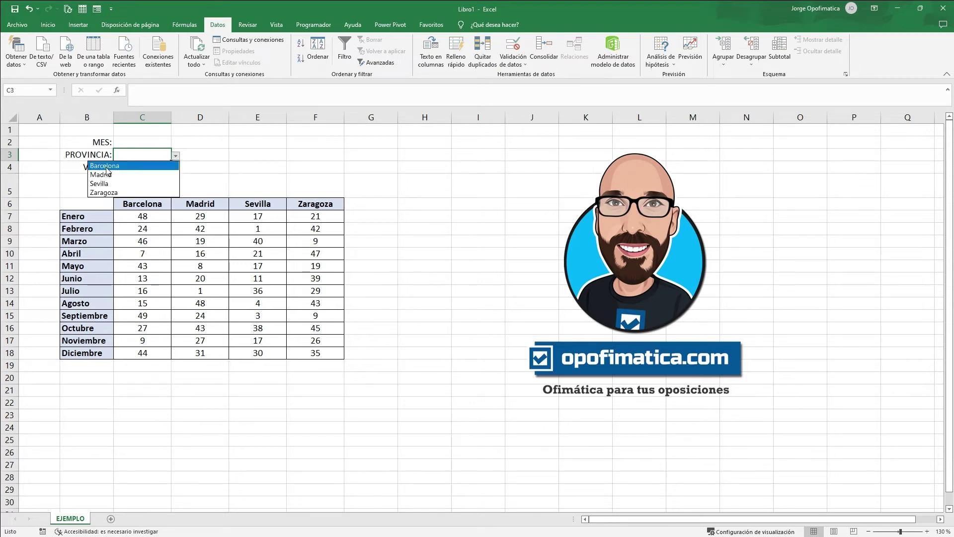
- Pick Marzo for MES in C2 and Zaragoza for PROVINCIA in C3
click(177, 157)
click(155, 144)
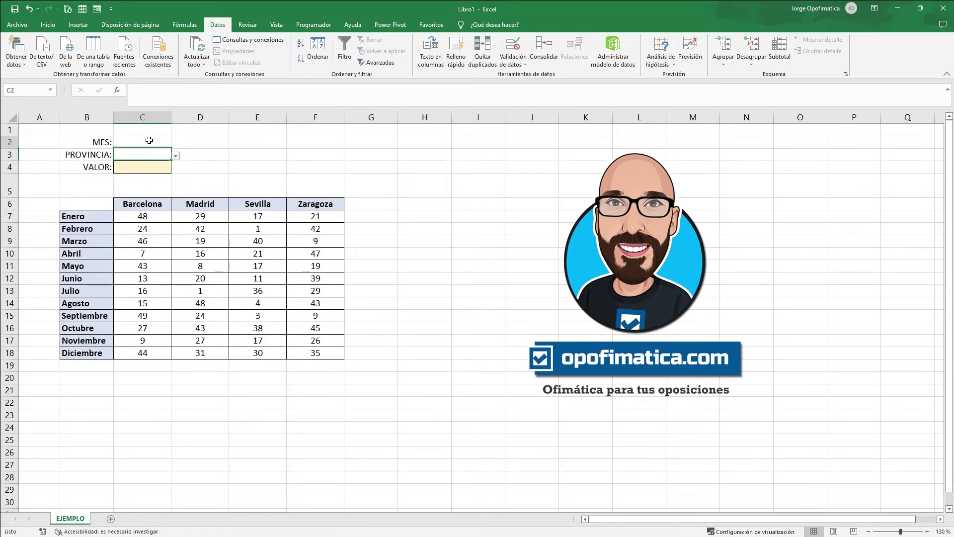
click(176, 144)
click(144, 171)
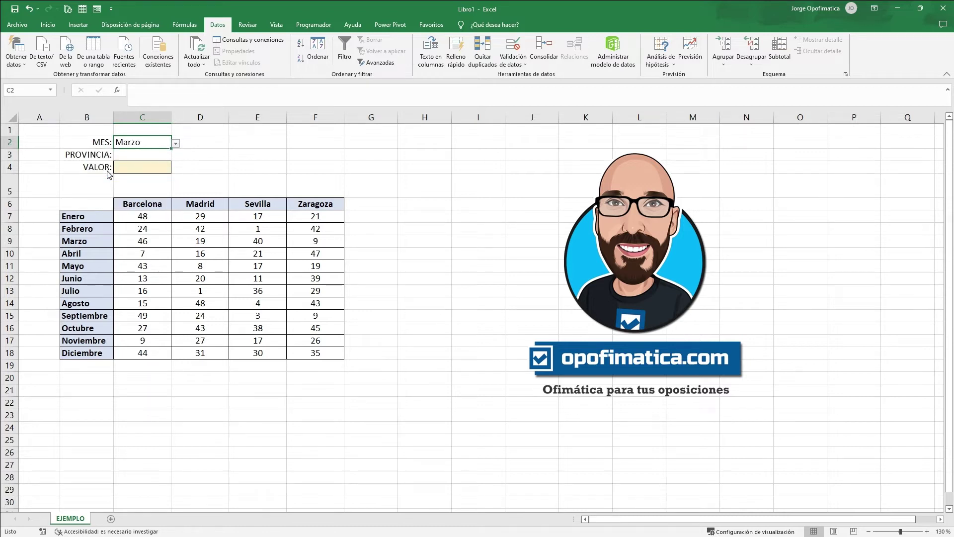
click(162, 154)
click(176, 156)
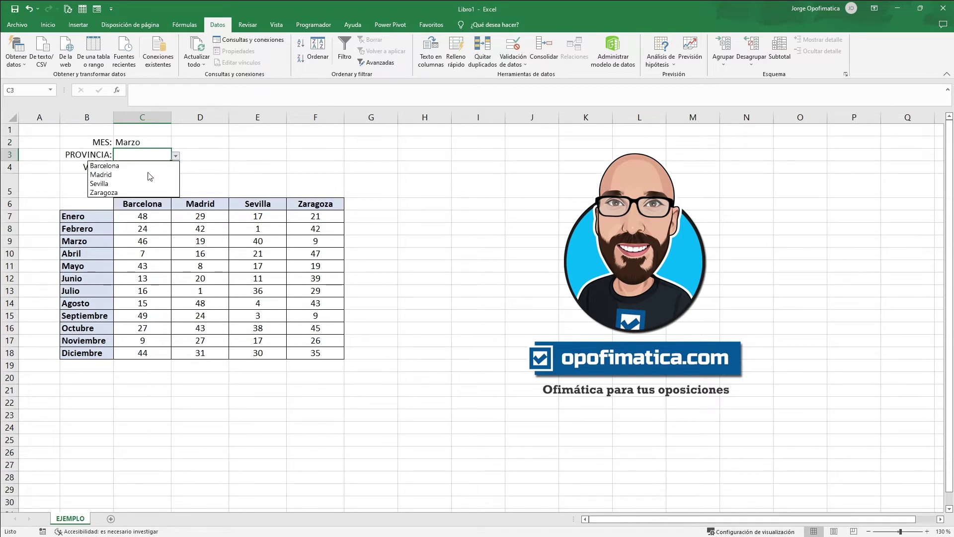
click(131, 193)
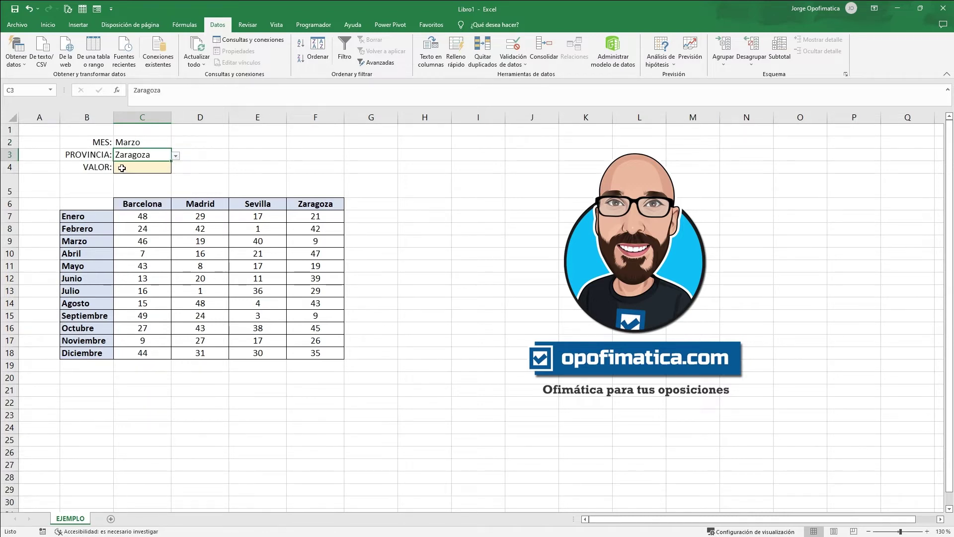
click(122, 168)
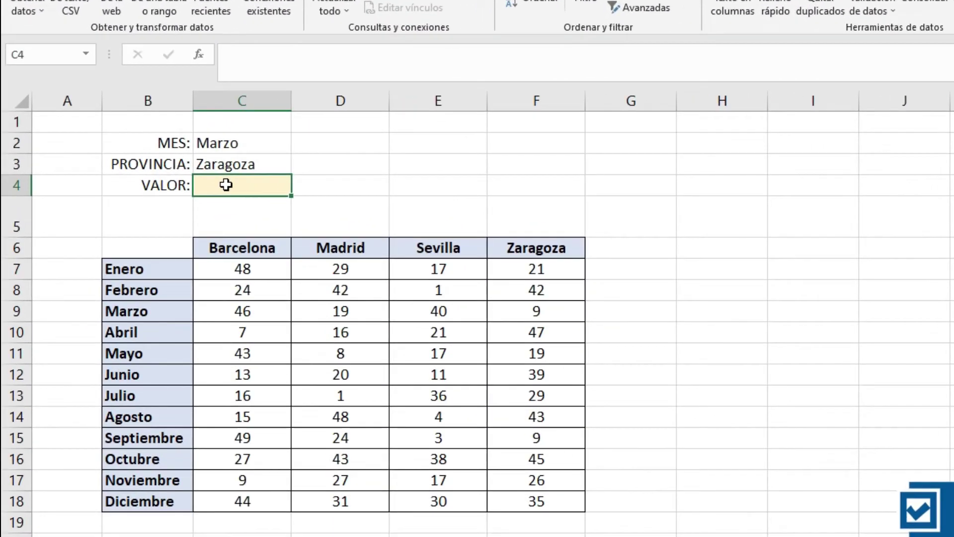
- Start the C4 formula as =INDICE(C7:F18; using the data block as the array
double_click(133, 166)
text(=INDICE)
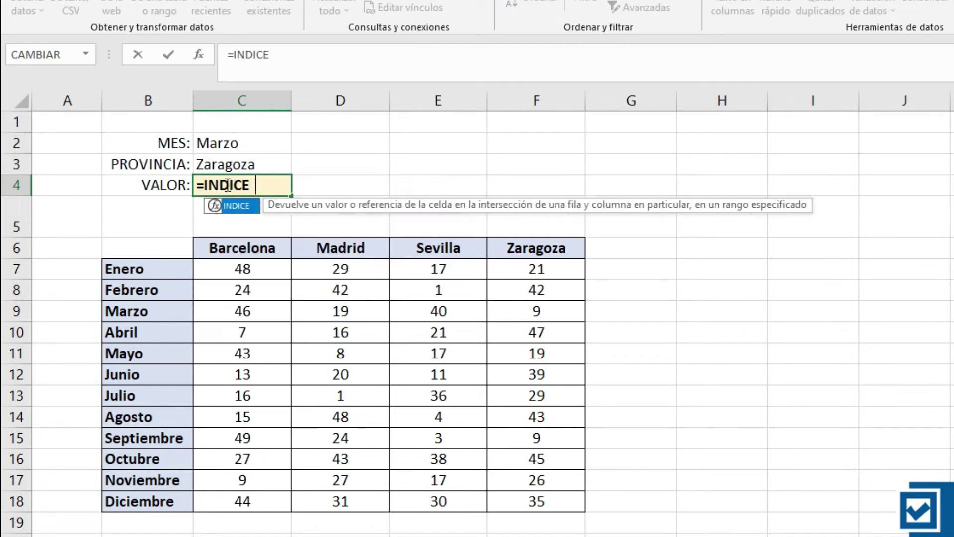
text(()
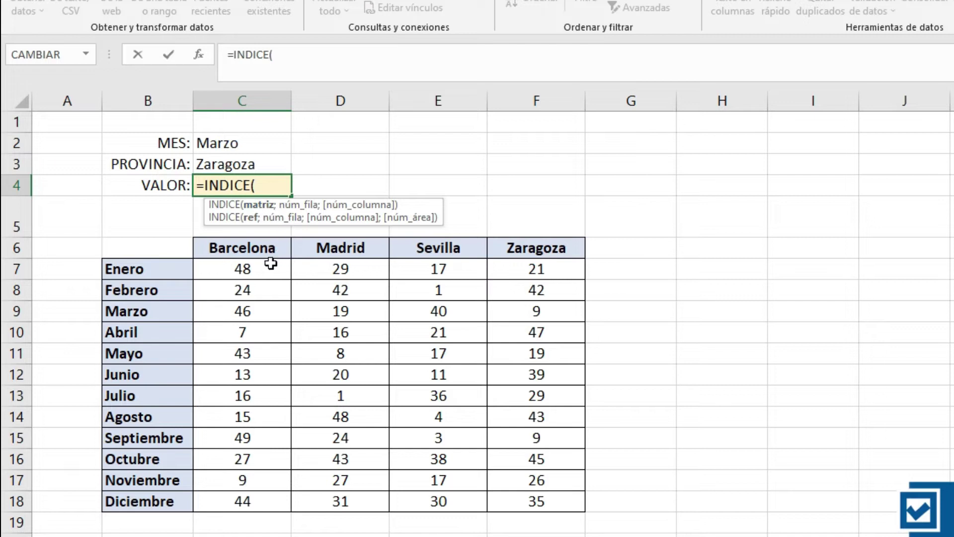
drag(230, 267, 556, 501)
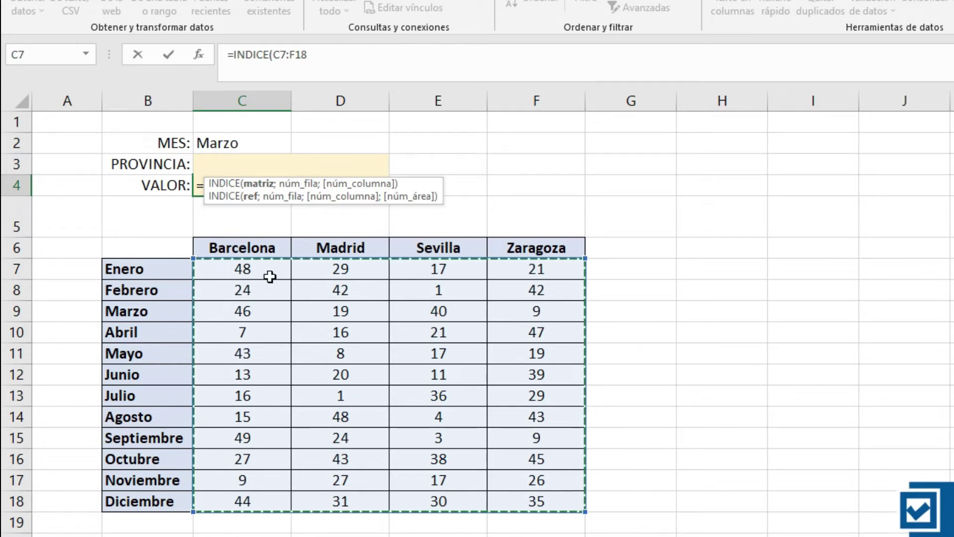
text(;)
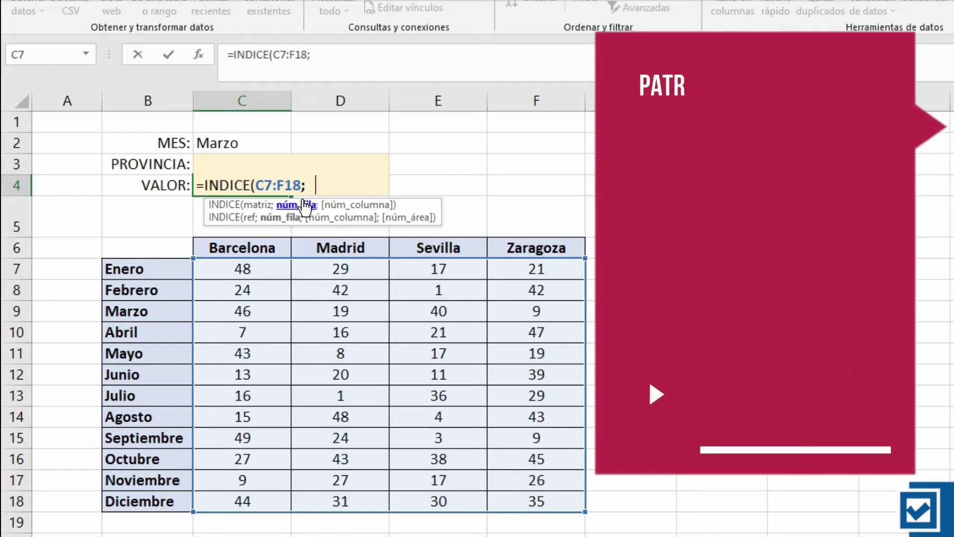
- Add the row argument COINCIDIR(C2;B7:B18;0) with an exact month match
text(COINCIDI)
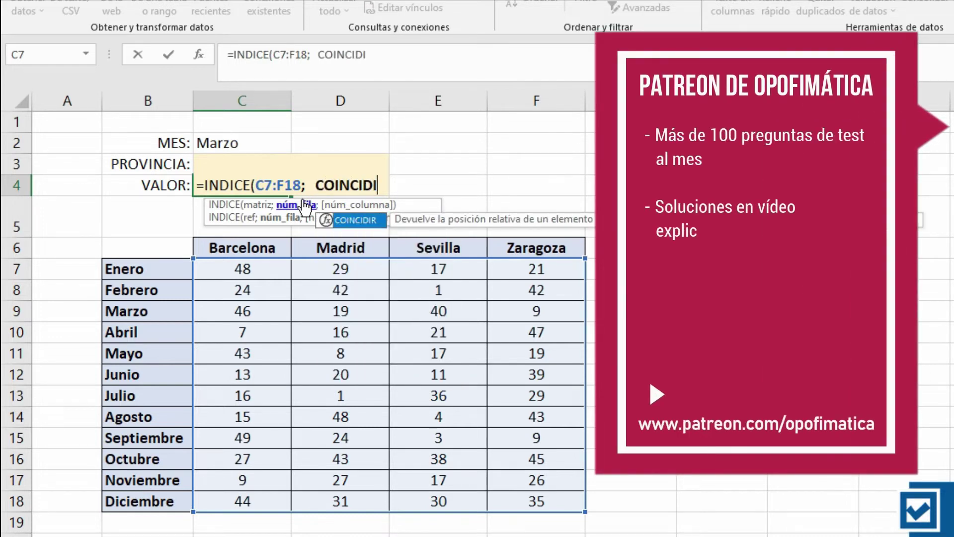
text(R()
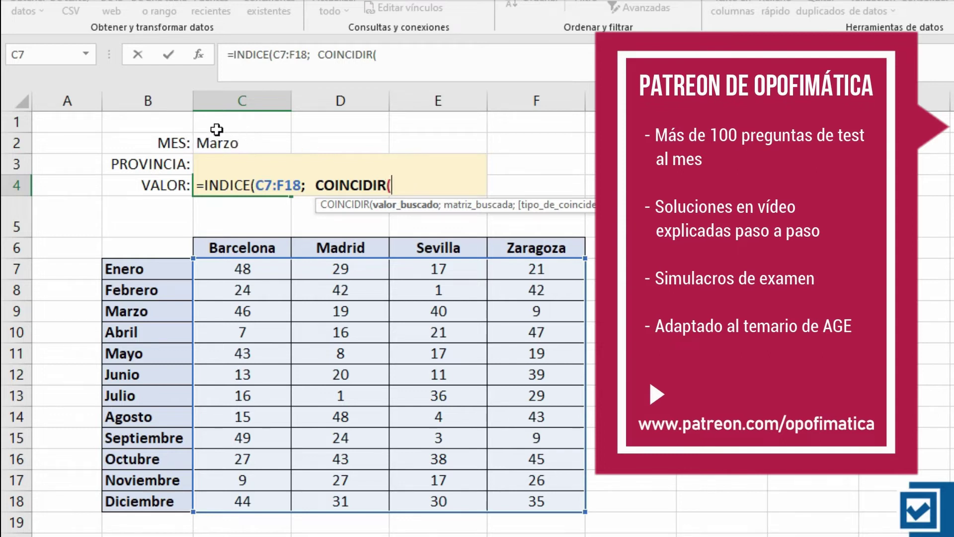
click(231, 144)
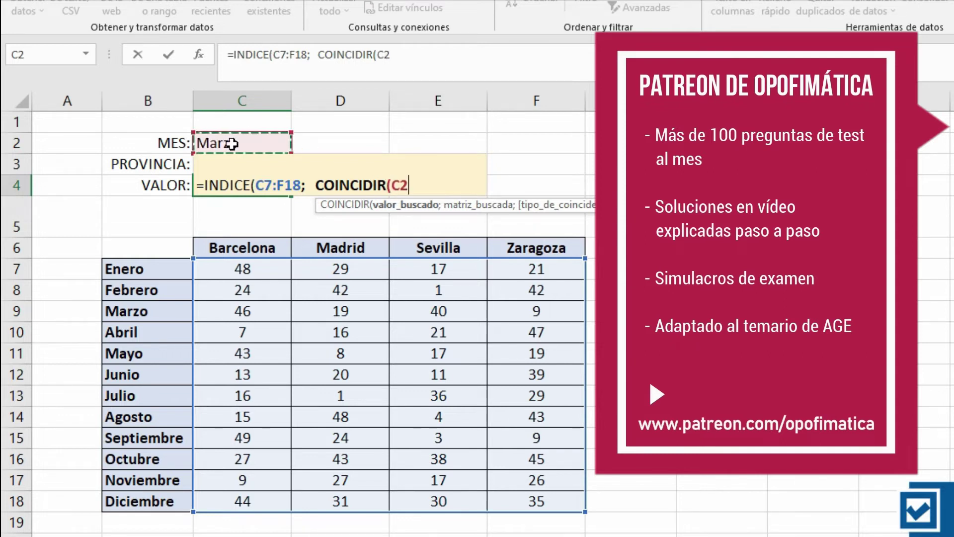
text(;)
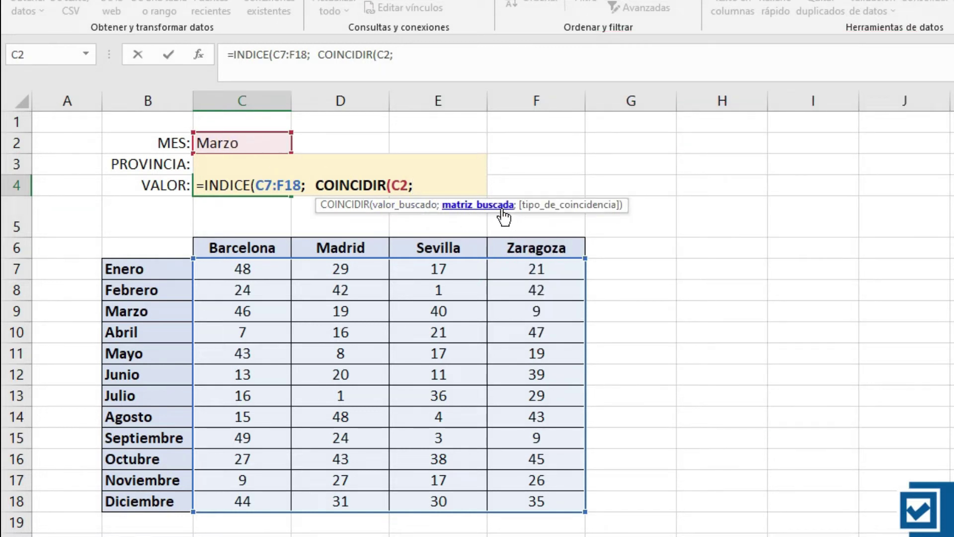
drag(132, 268, 132, 506)
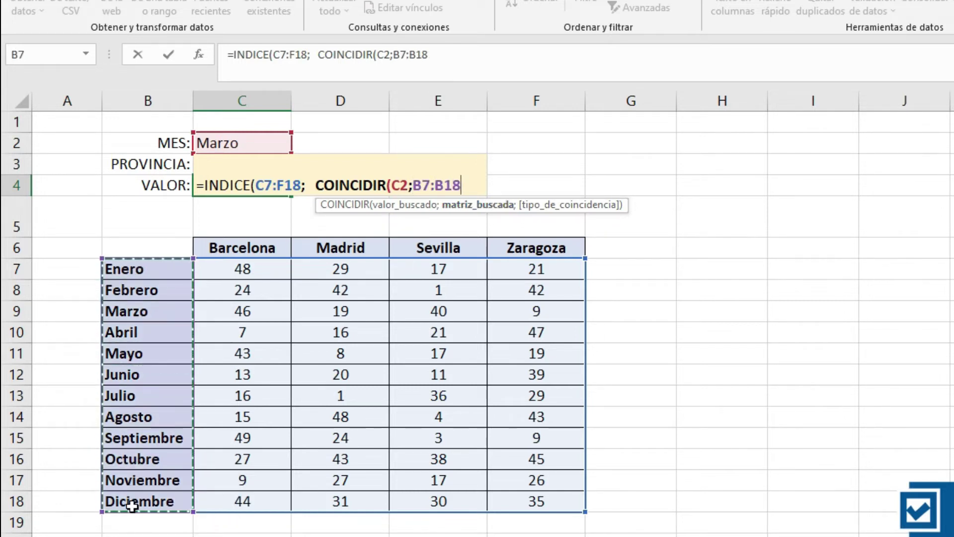
text(;)
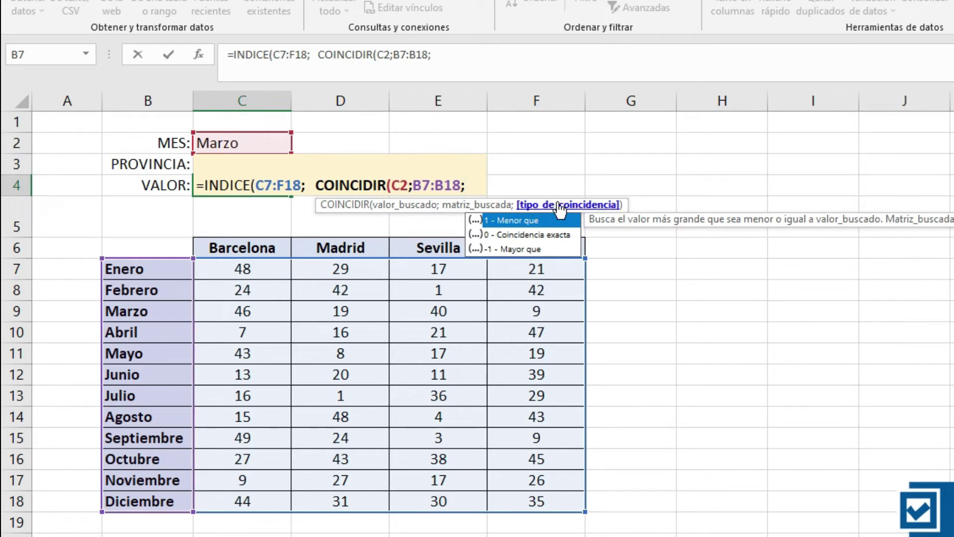
double_click(526, 234)
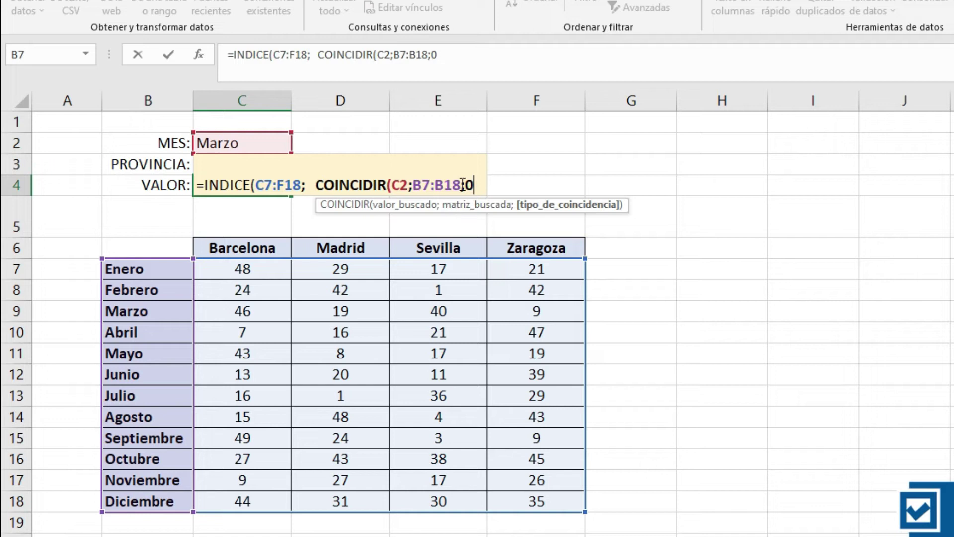
text() ;)
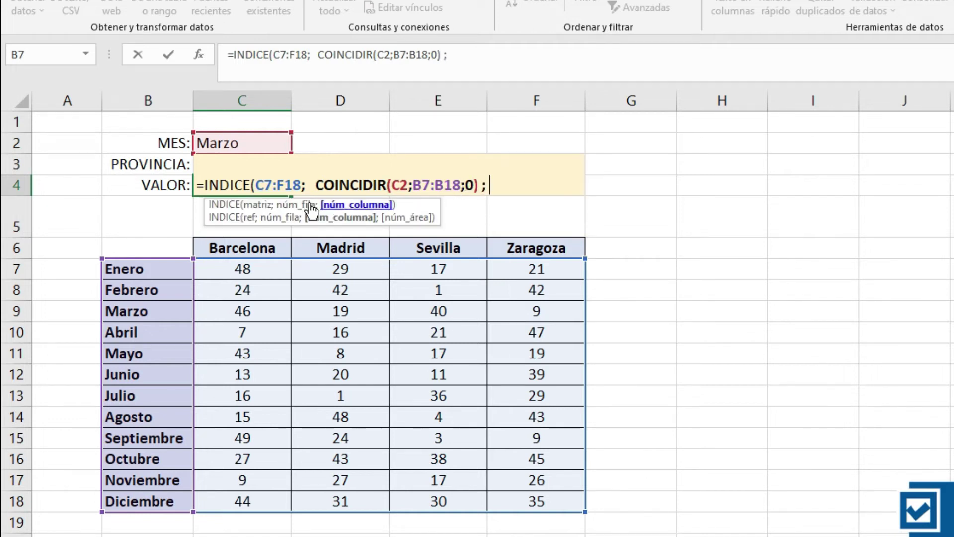
- Finish the formula with COINCIDIR(C3;C6:F6;0)) as the exact-match column argument and enter it
key(BackSpace)
key(BackSpace)
text(; COINCIDIR)
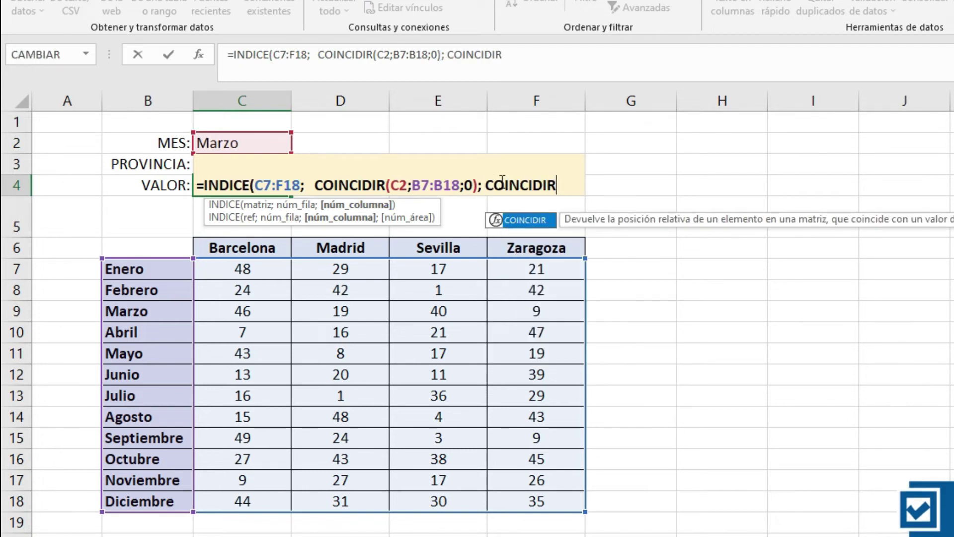
text(()
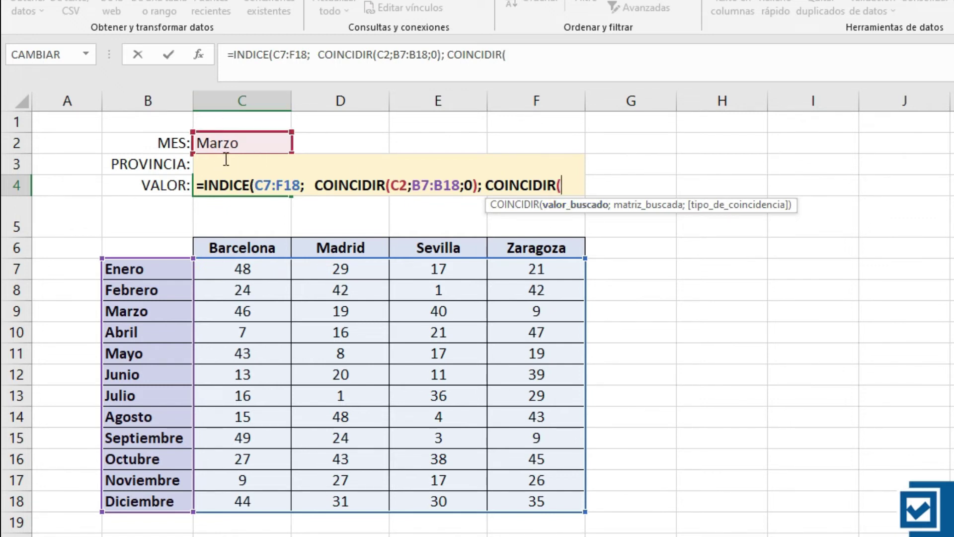
text(C3)
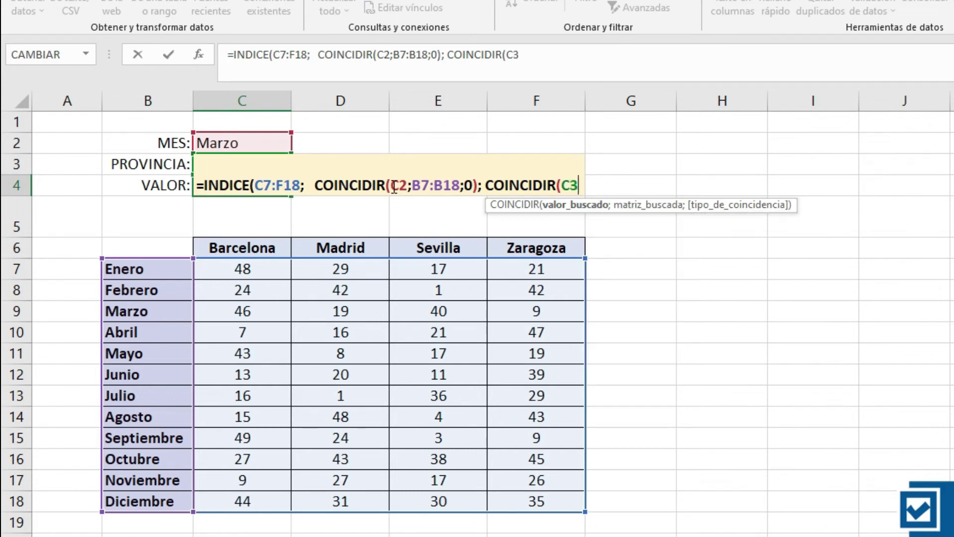
text(;)
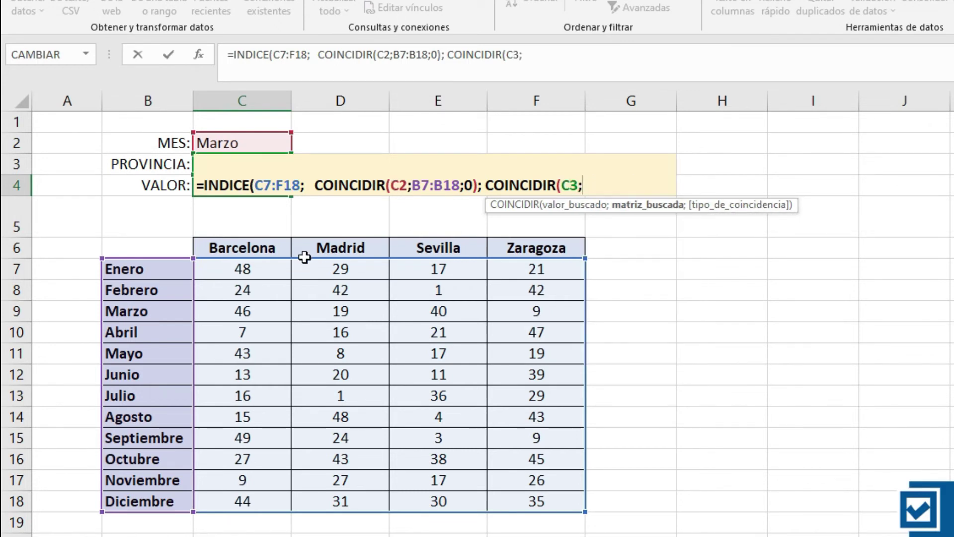
drag(229, 248, 520, 247)
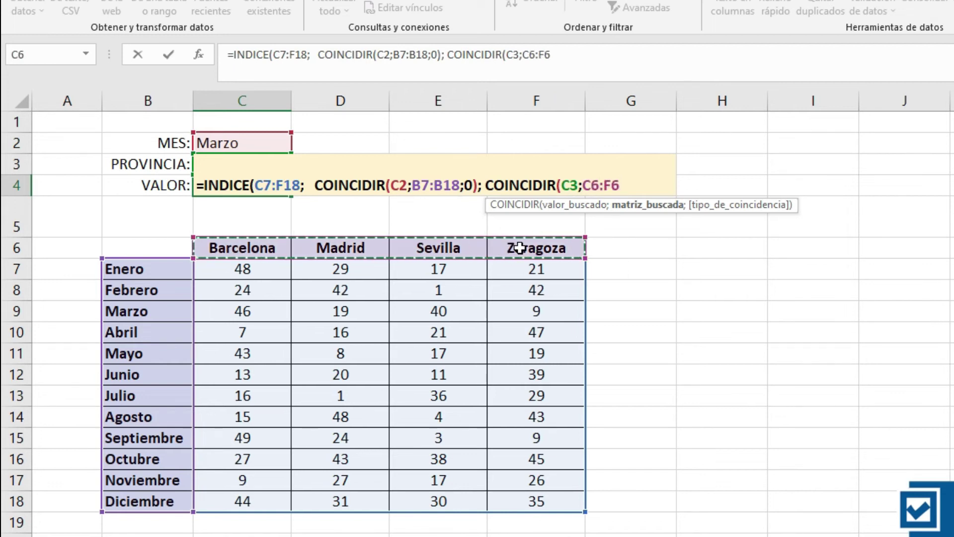
text(;)
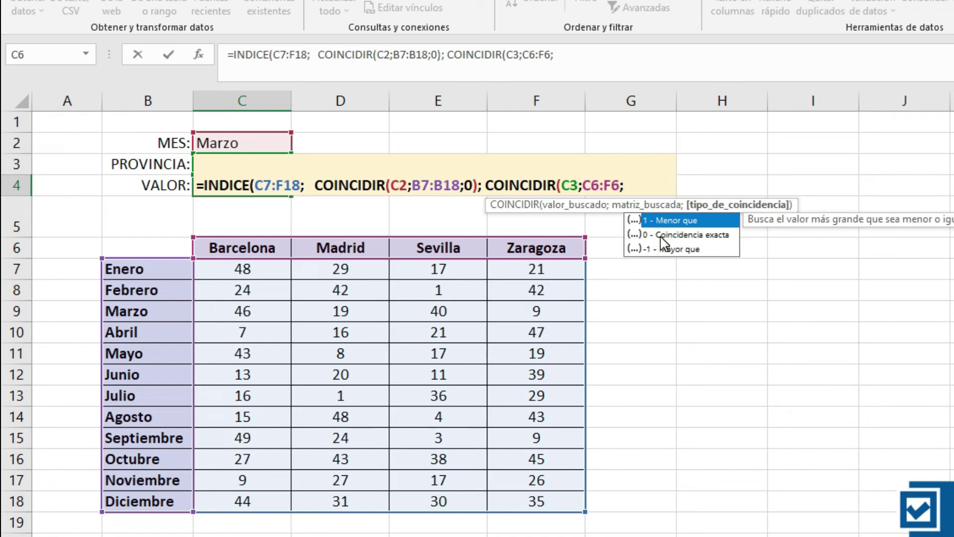
double_click(661, 235)
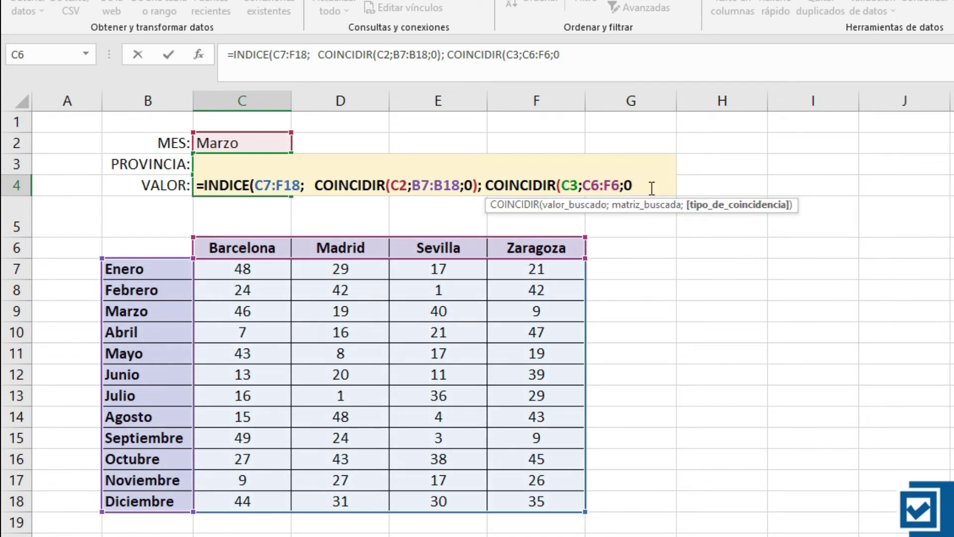
text())
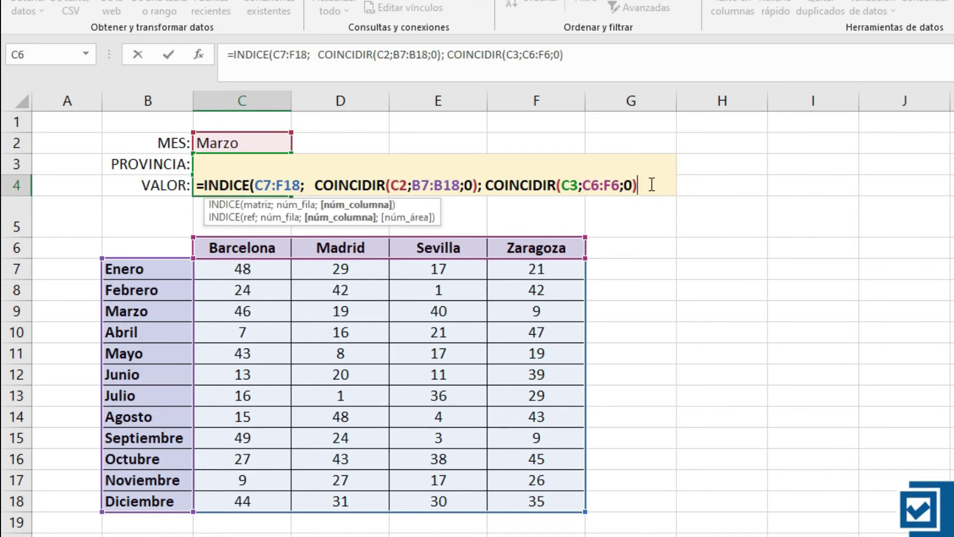
text())
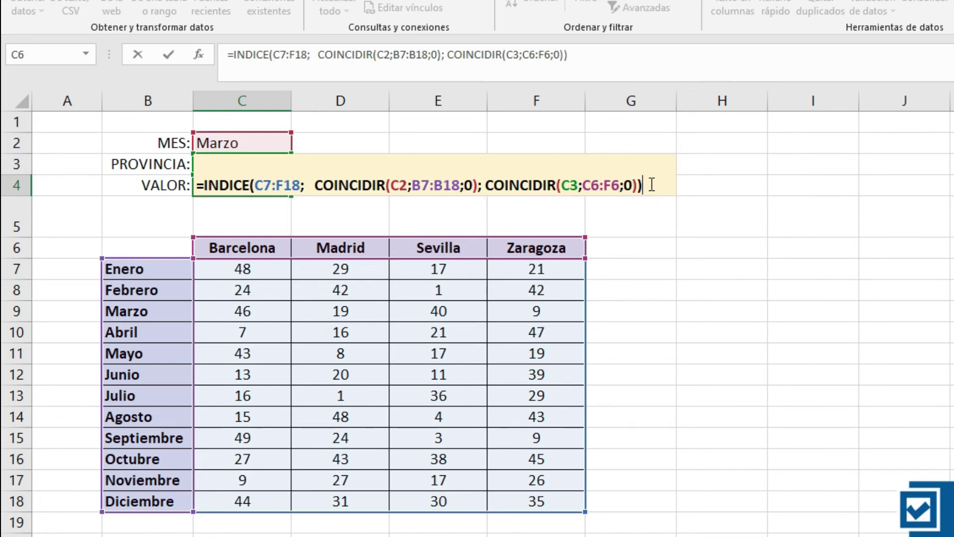
key(Return)
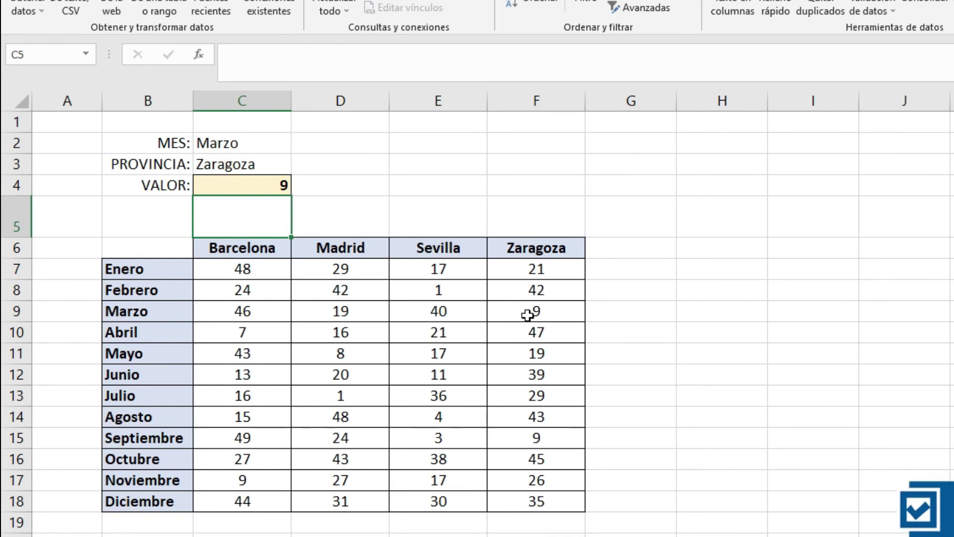
- Switch to Septiembre and Madrid and confirm VALOR shows 24, matching the table cell D15
key(Up)
key(Up)
key(Up)
click(299, 146)
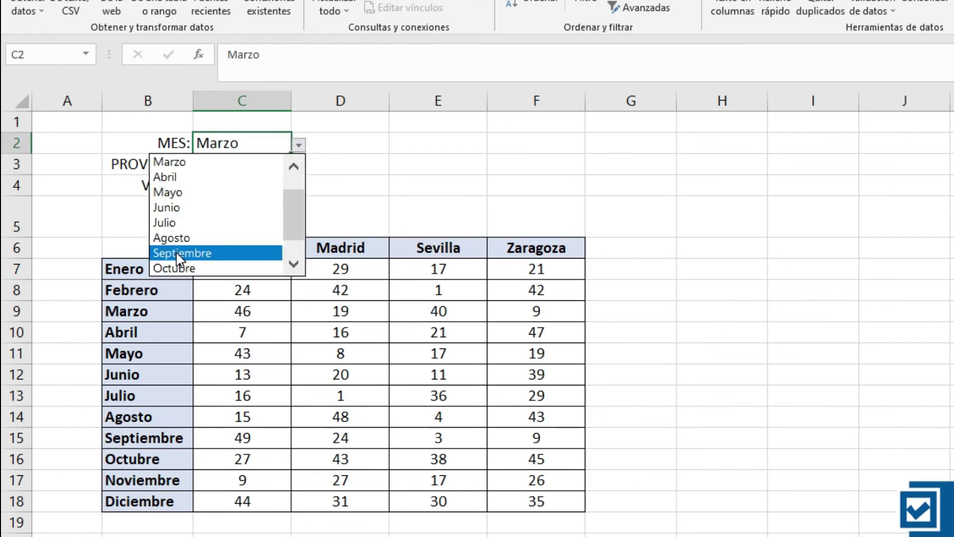
click(179, 253)
click(262, 164)
click(299, 166)
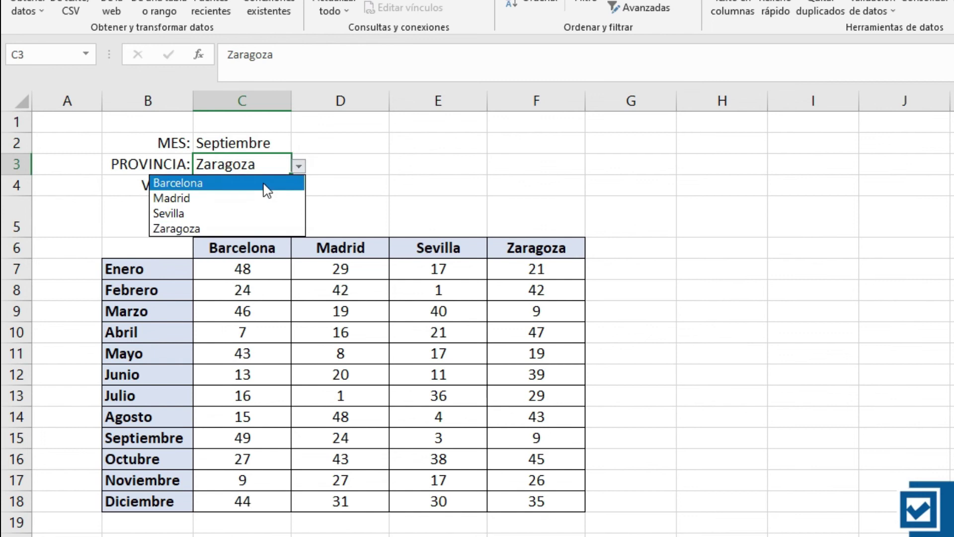
click(197, 199)
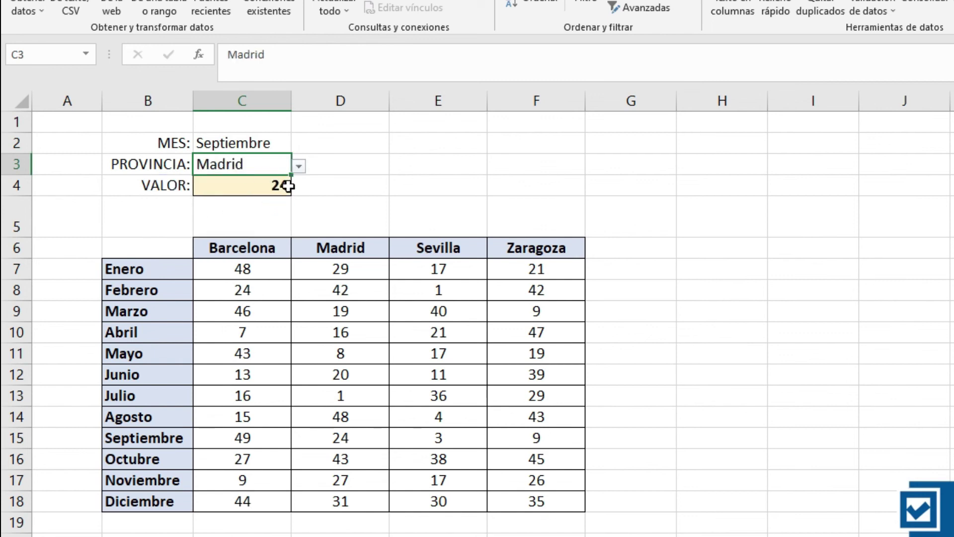
click(155, 437)
click(335, 434)
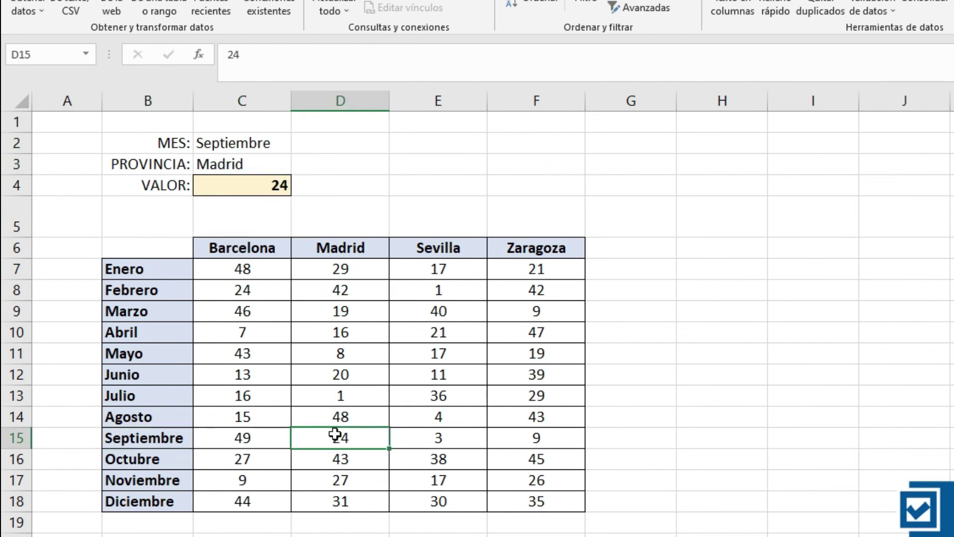